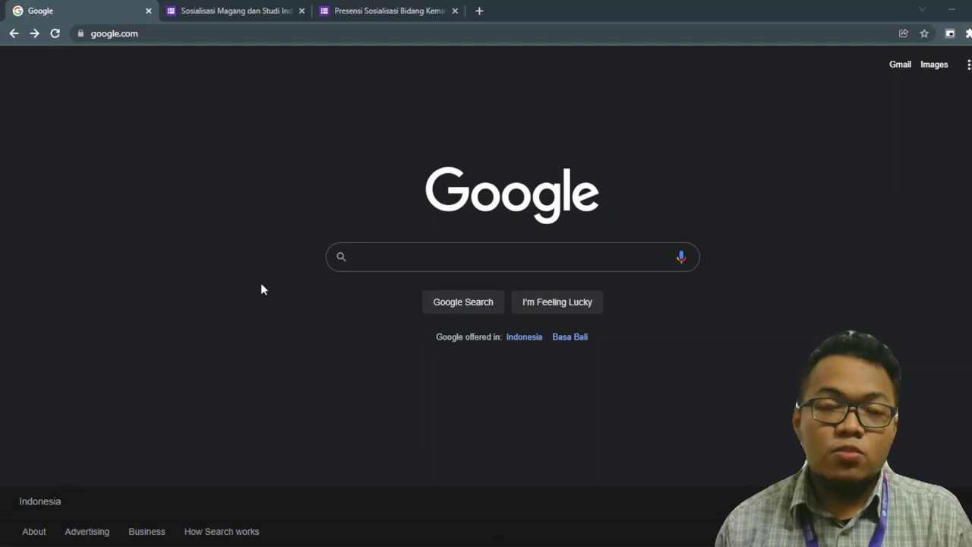
- Open the URL shortener site s.pnj.ac.id in the browser
{"action": "left_click", "coordinate": [155, 33]}
{"action": "type", "text": "s.pnj.ac.id"}
{"action": "key", "text": "ctrl+a"}
{"action": "type", "text": "s."}
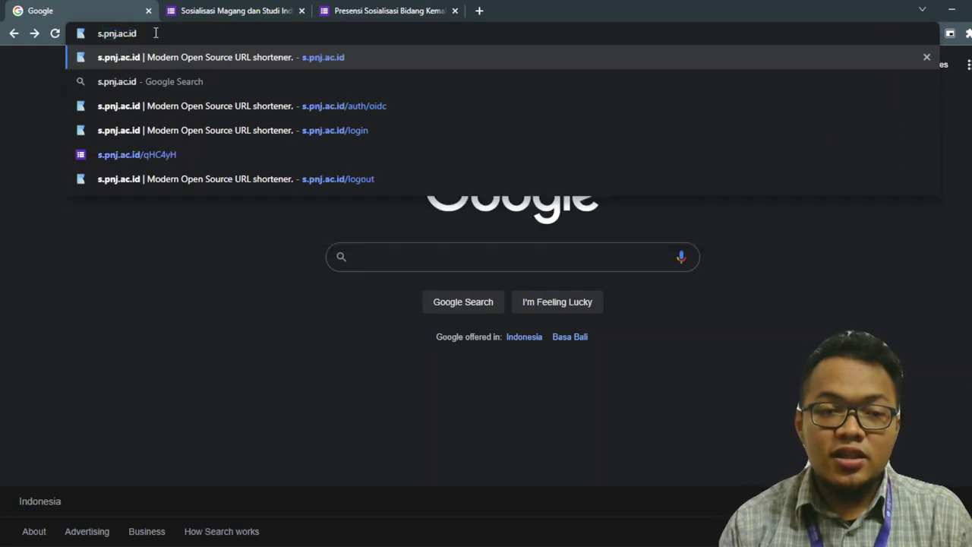
{"action": "key", "text": "Return"}
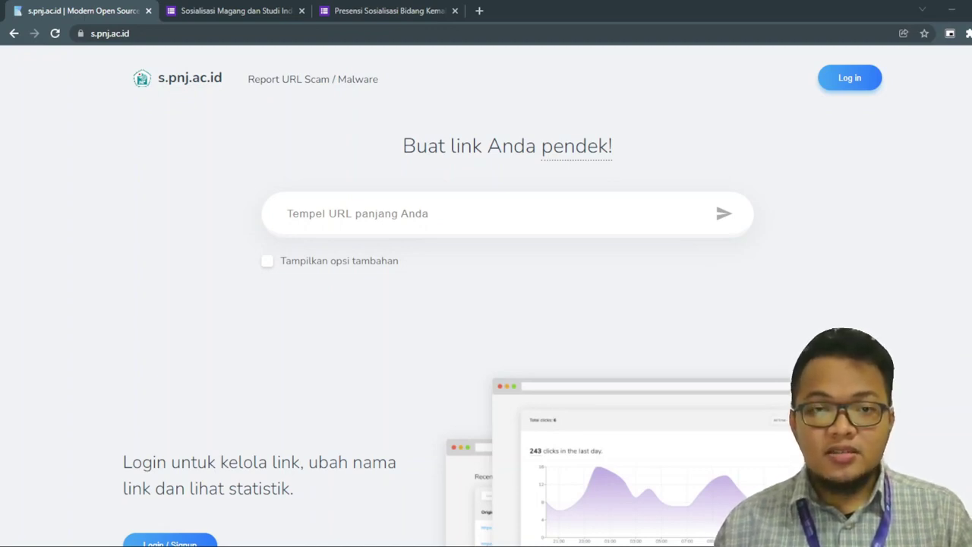
- Copy the link of the Sosialisasi Magang Google Form and shorten it on s.pnj.ac.id without logging in
{"action": "left_click", "coordinate": [215, 10]}
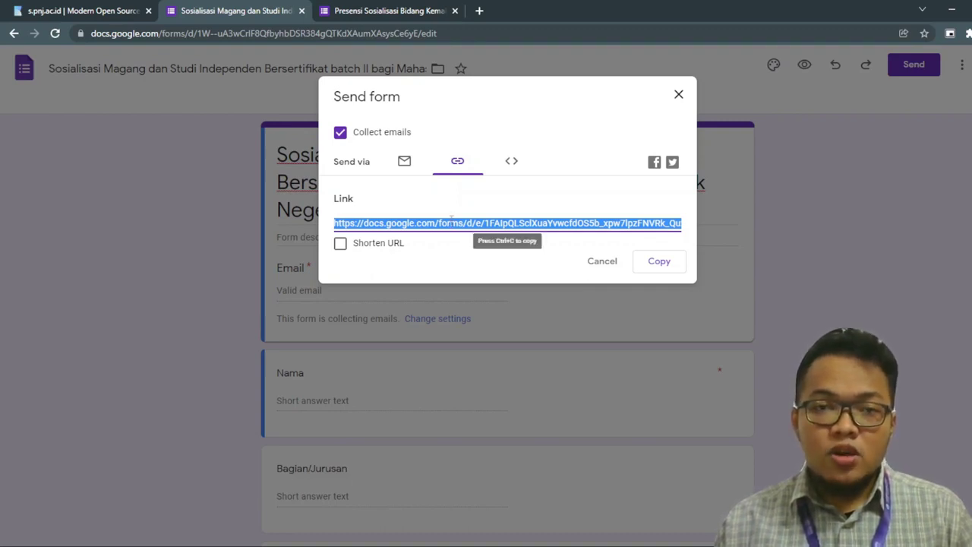
{"action": "left_click", "coordinate": [88, 12]}
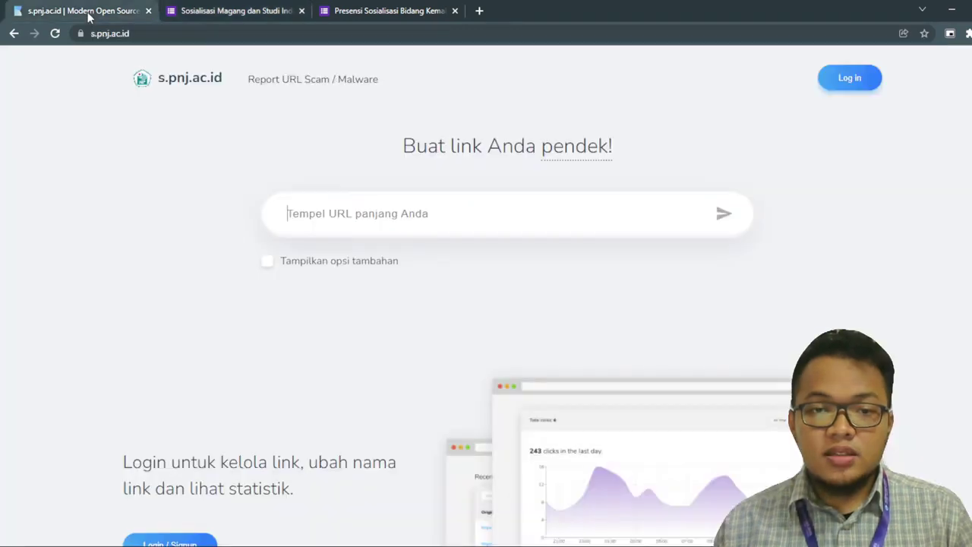
{"action": "left_click", "coordinate": [380, 213]}
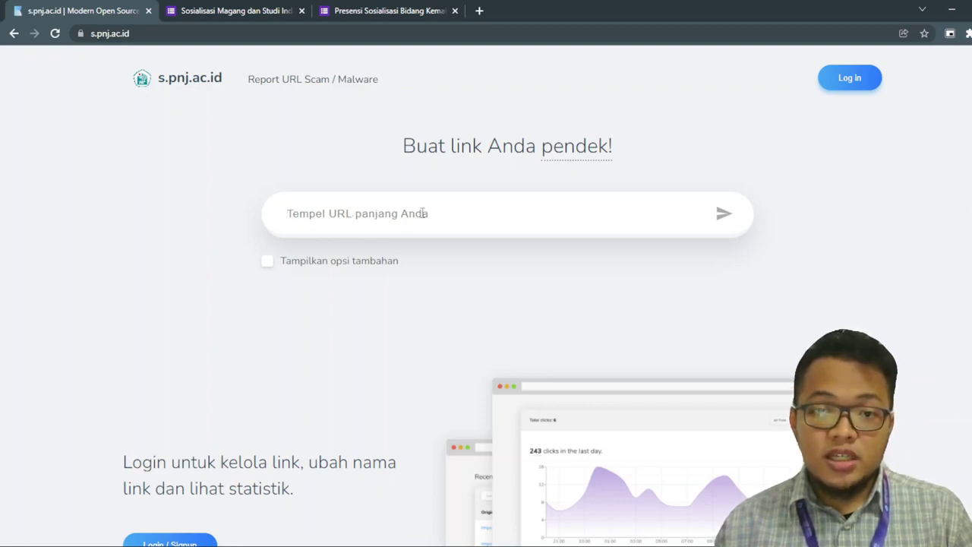
{"action": "key", "text": "ctrl+v"}
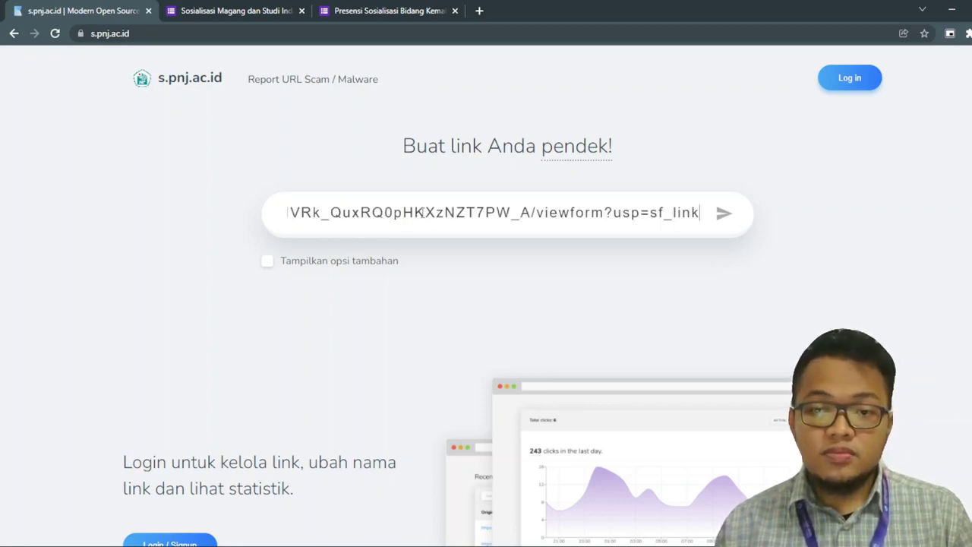
{"action": "left_click", "coordinate": [722, 218]}
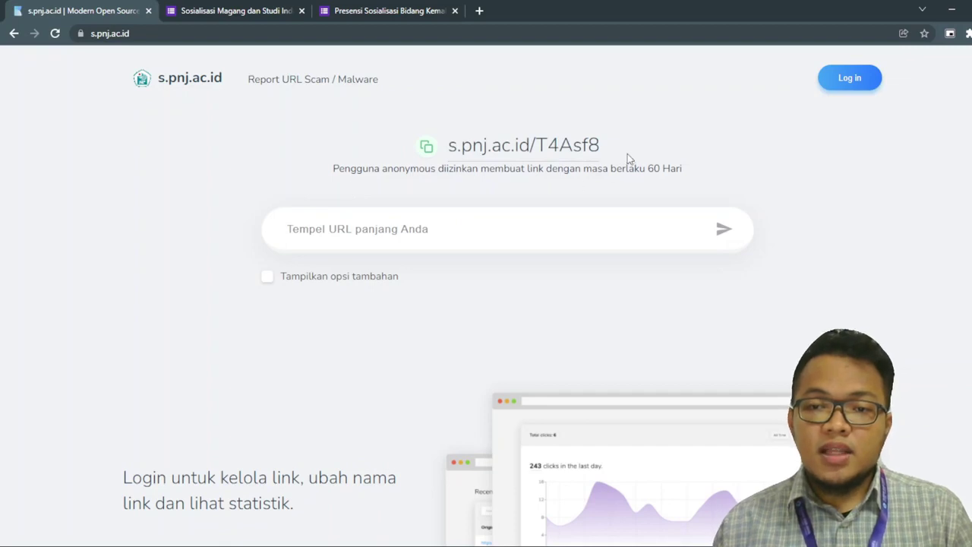
{"action": "left_click_drag", "start_coordinate": [613, 150], "coordinate": [410, 171]}
{"action": "left_click", "coordinate": [387, 187]}
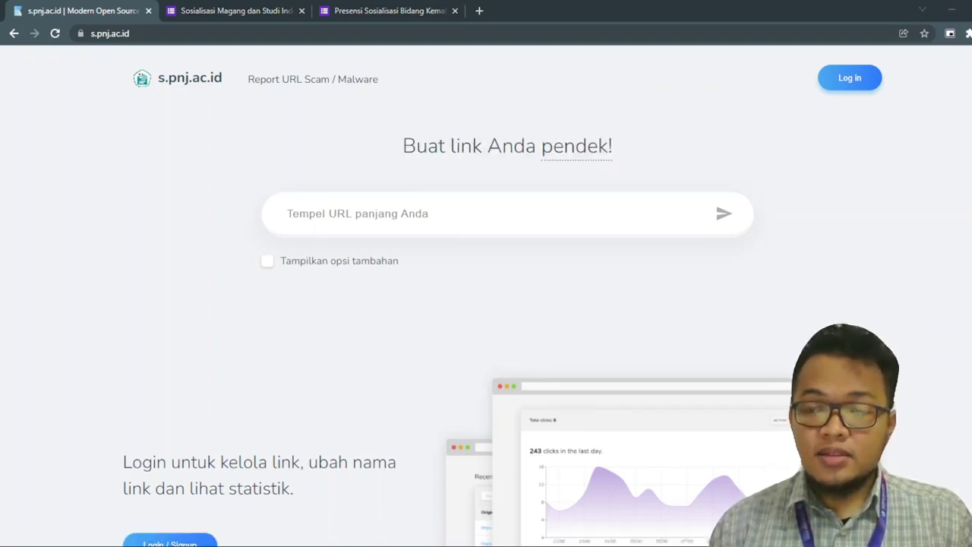
- Log in to s.pnj.ac.id through SSO PNJ with the prefilled account credentials
{"action": "left_click", "coordinate": [835, 82]}
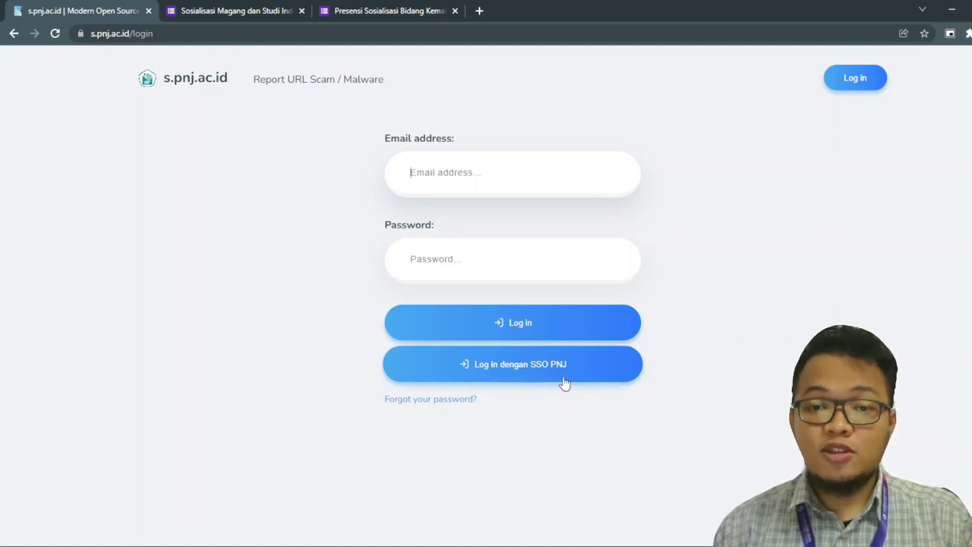
{"action": "left_click", "coordinate": [536, 364]}
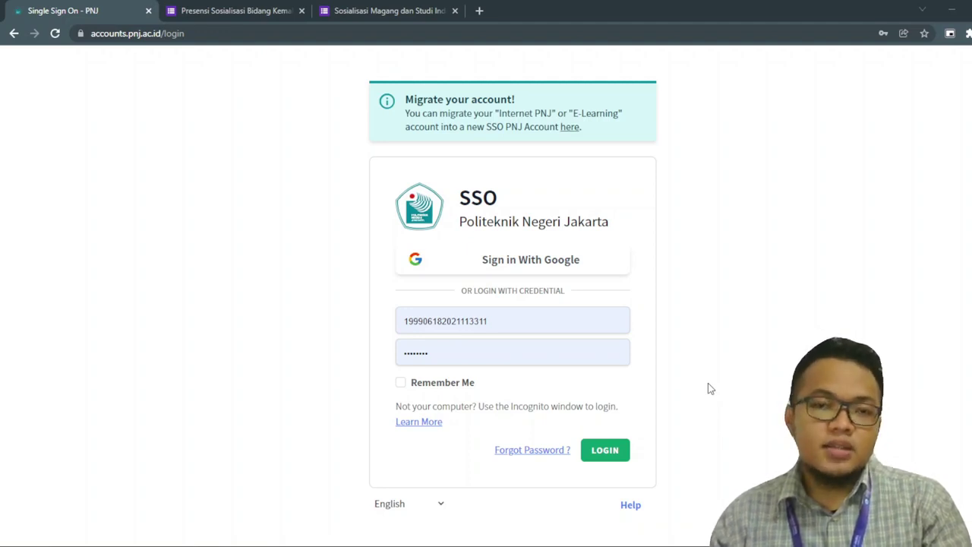
{"action": "left_click", "coordinate": [613, 446]}
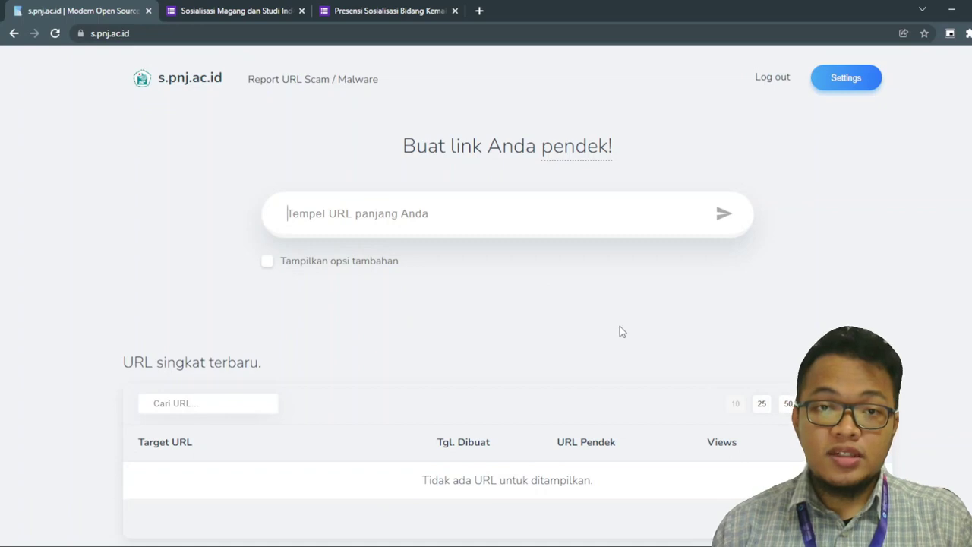
- Enter the copied form link as the long URL and, in the additional options, set the custom URL to SosialisasiMagang2022
{"action": "key", "text": "ctrl+v"}
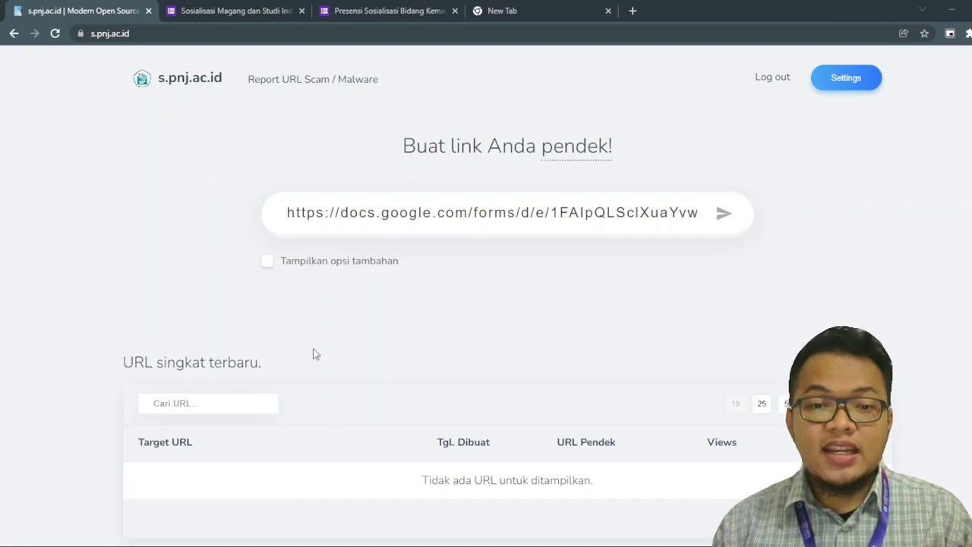
{"action": "left_click", "coordinate": [318, 268]}
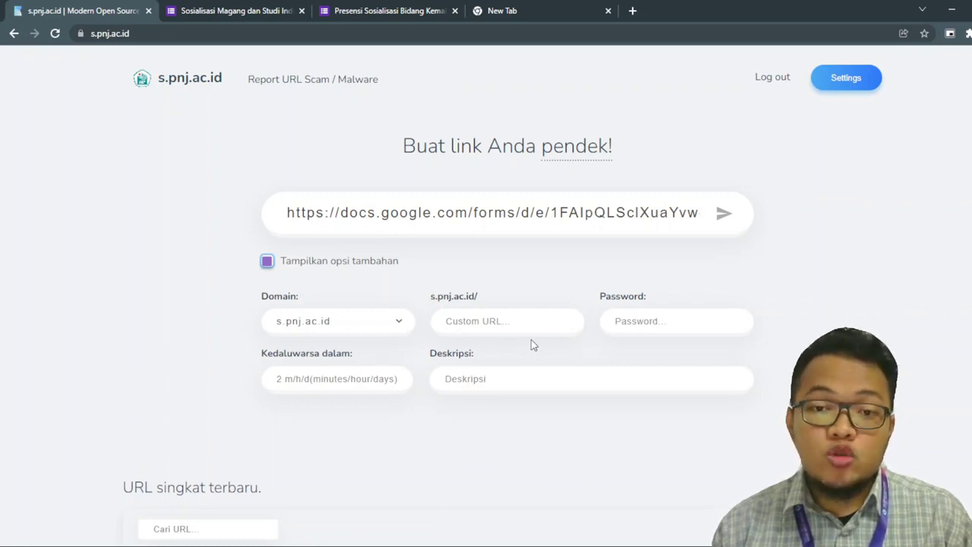
{"action": "left_click", "coordinate": [511, 319]}
{"action": "key", "text": "ctrl+v"}
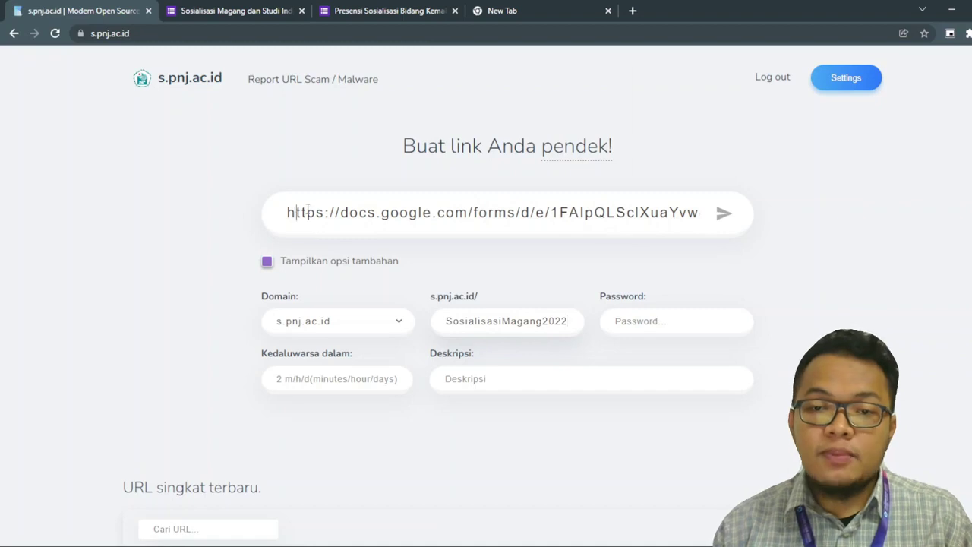
{"action": "left_click_drag", "start_coordinate": [308, 212], "coordinate": [887, 215]}
{"action": "left_click", "coordinate": [861, 224]}
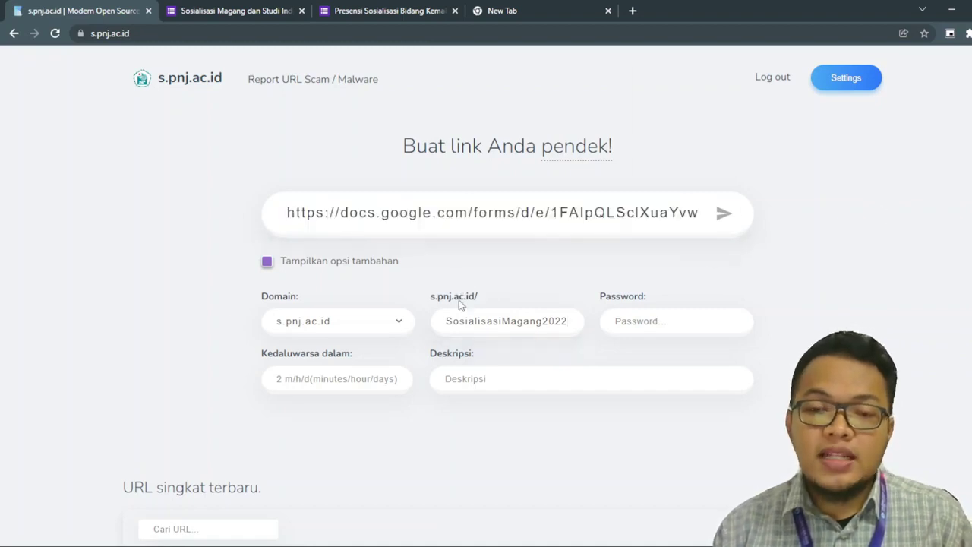
- Set the description to "Presensi Sosialisasi Magang 2022" and create the short link
{"action": "left_click", "coordinate": [516, 379]}
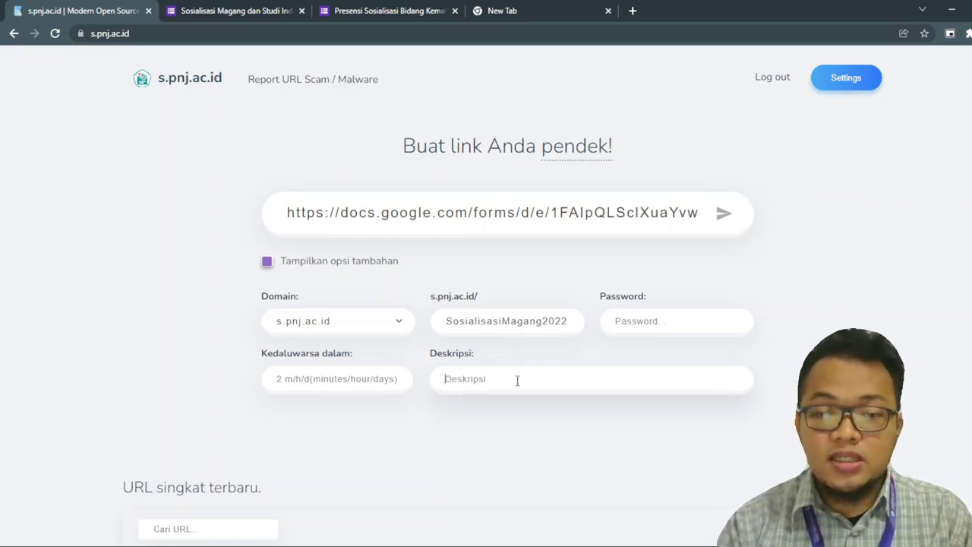
{"action": "type", "text": "Presensi Mag"}
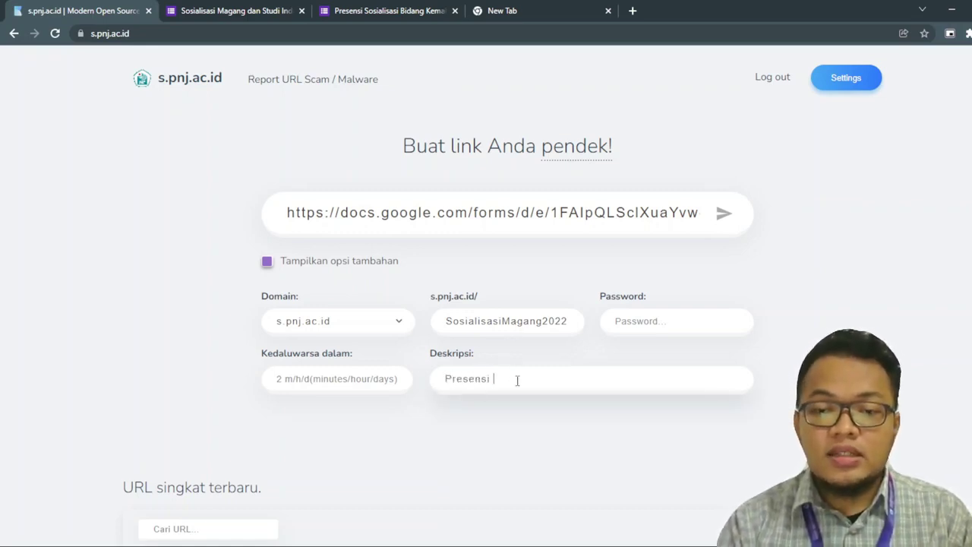
{"action": "key", "text": "BackSpace"}
{"action": "key", "text": "BackSpace"}
{"action": "key", "text": "BackSpace"}
{"action": "type", "text": "So"}
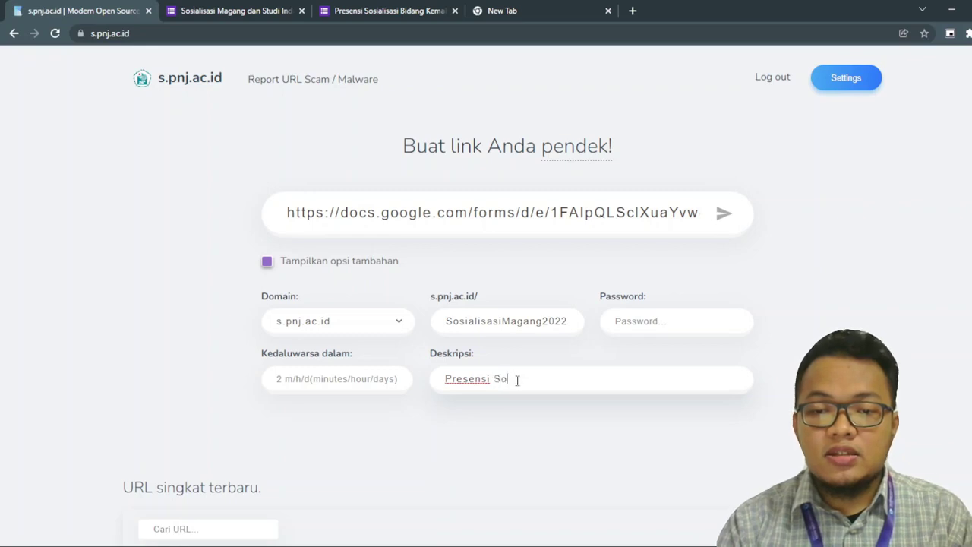
{"action": "type", "text": "sialisasi Mag"}
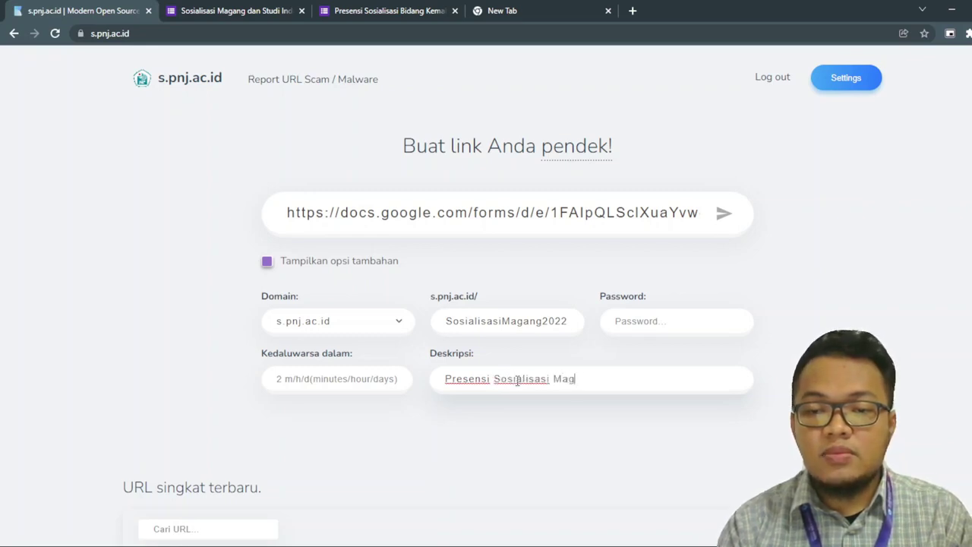
{"action": "type", "text": "ang 2022"}
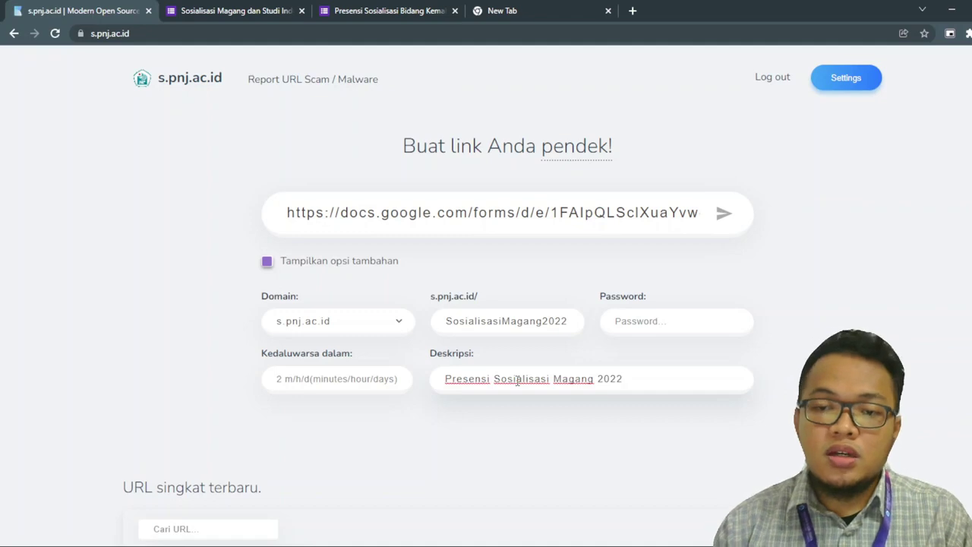
{"action": "left_click", "coordinate": [724, 217]}
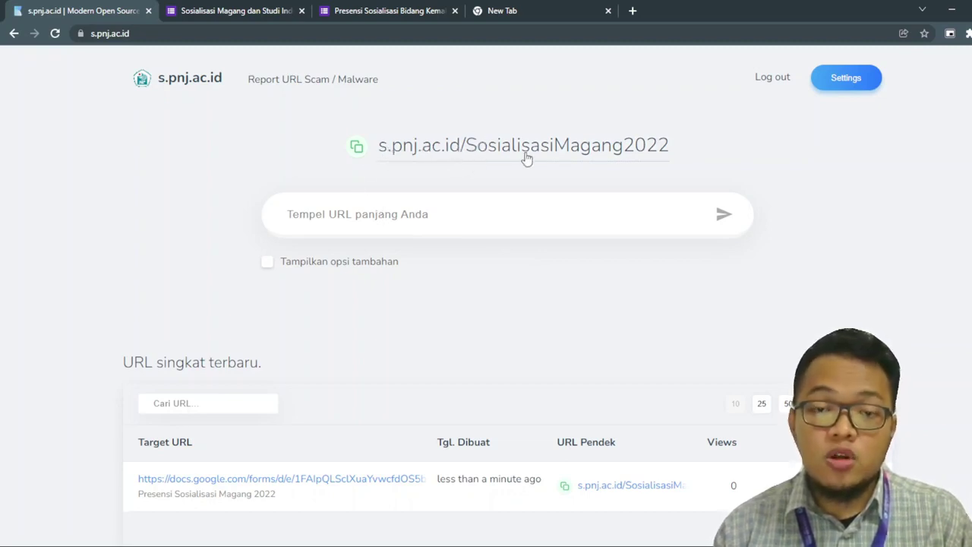
- Copy the new short link, open it in the empty browser tab to check the form it leads to, and return to the shortener
{"action": "left_click", "coordinate": [419, 152]}
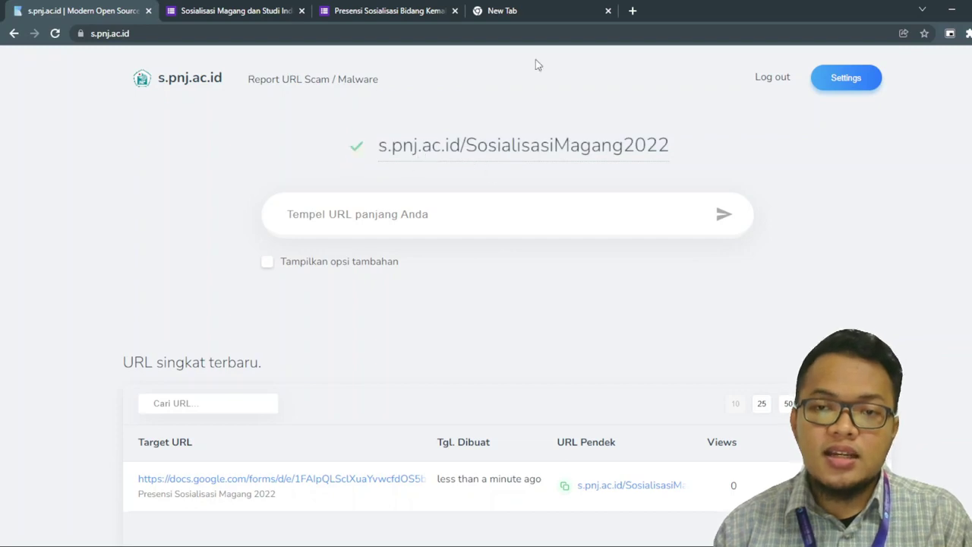
{"action": "left_click", "coordinate": [515, 20]}
{"action": "key", "text": "ctrl+v"}
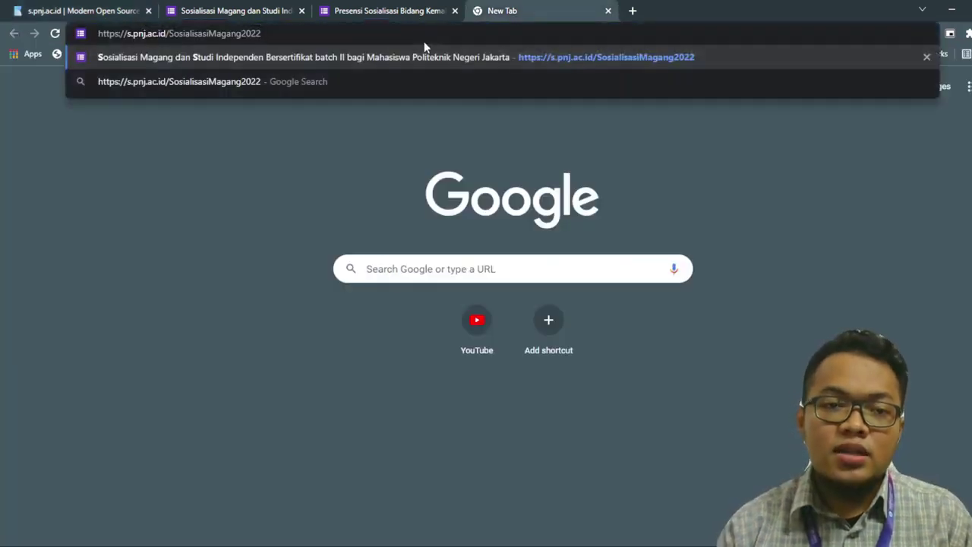
{"action": "key", "text": "Return"}
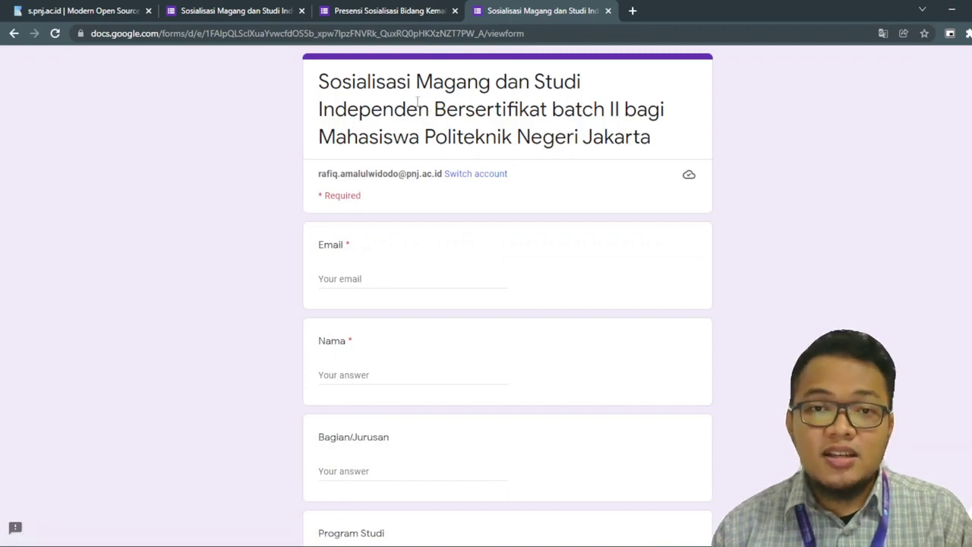
{"action": "scroll", "coordinate": [372, 221], "scroll_direction": "down", "scroll_amount": 3}
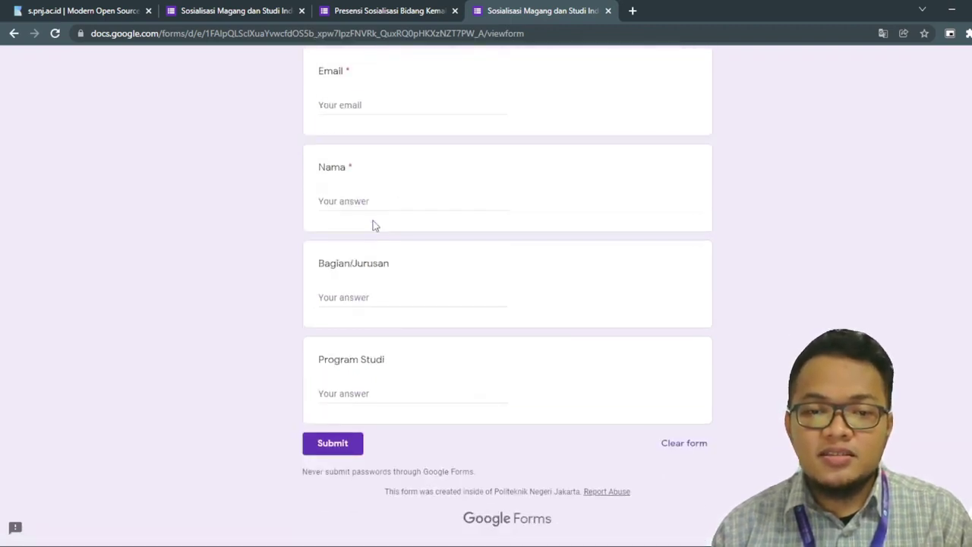
{"action": "scroll", "coordinate": [373, 220], "scroll_direction": "up", "scroll_amount": 3}
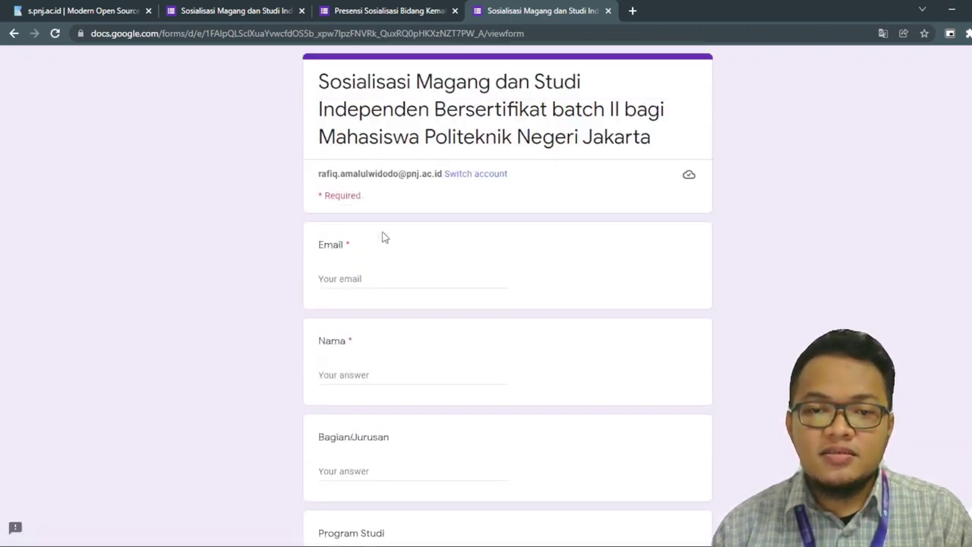
{"action": "left_click", "coordinate": [104, 14]}
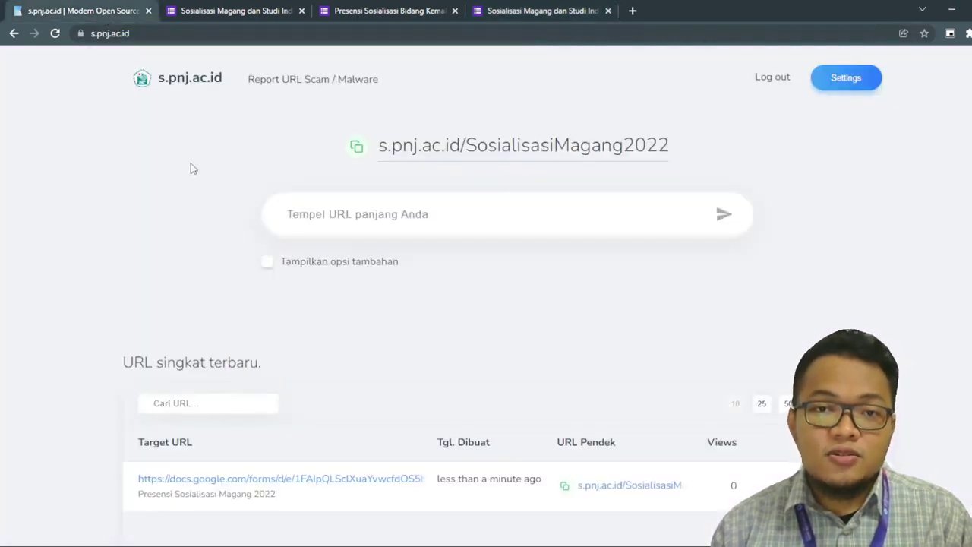